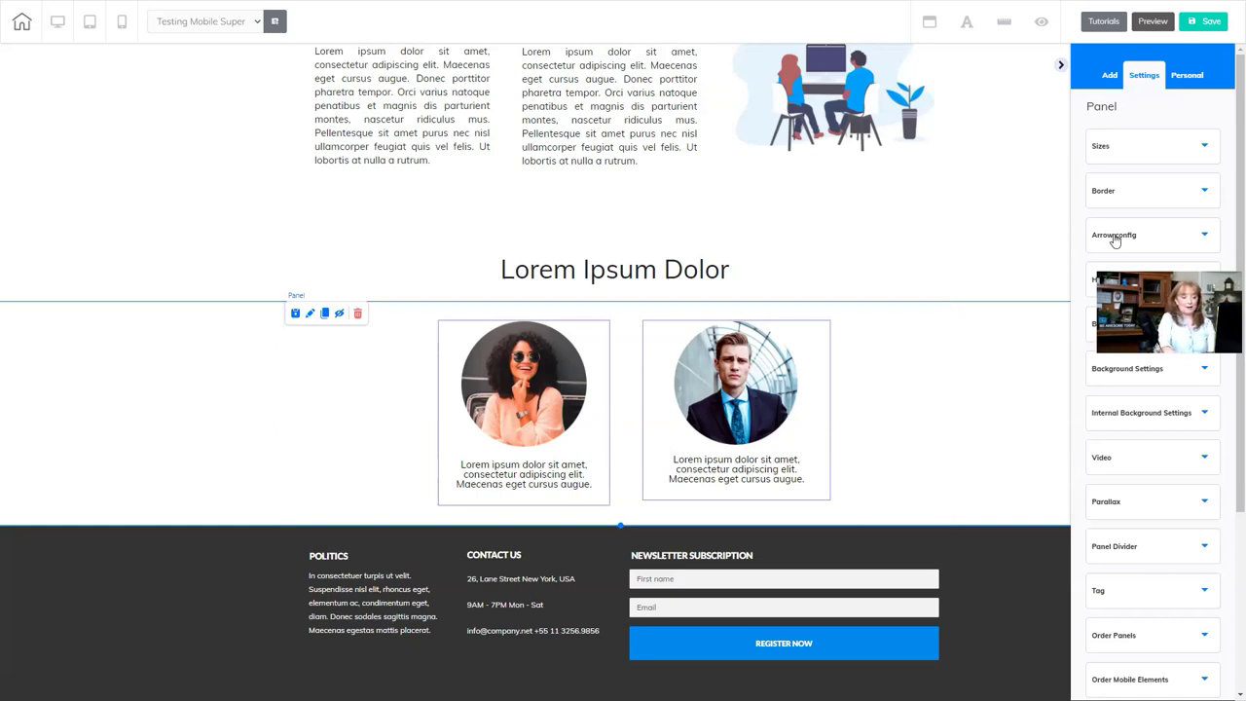
Enable Mobile Columns (Advanced) on the team-photo panel with the Grid left at 2 columns
scroll(1116, 263, down, 1)
scroll(1135, 468, down, 2)
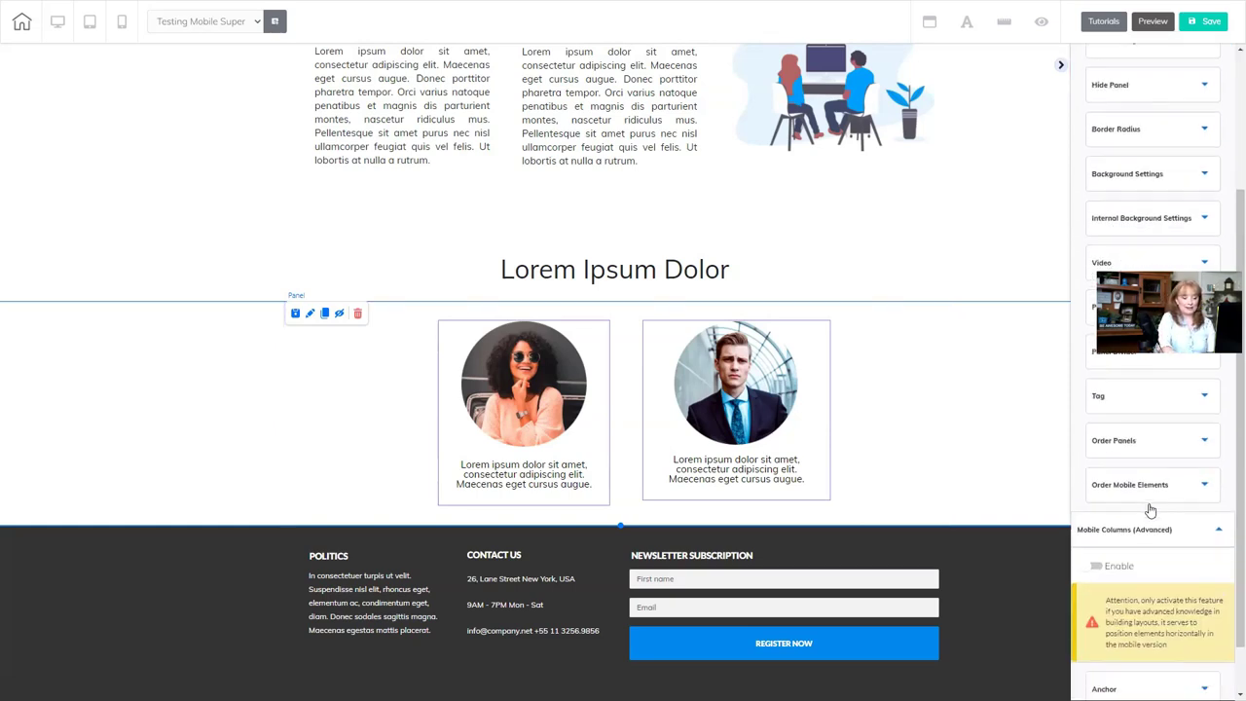
scroll(1153, 514, down, 1)
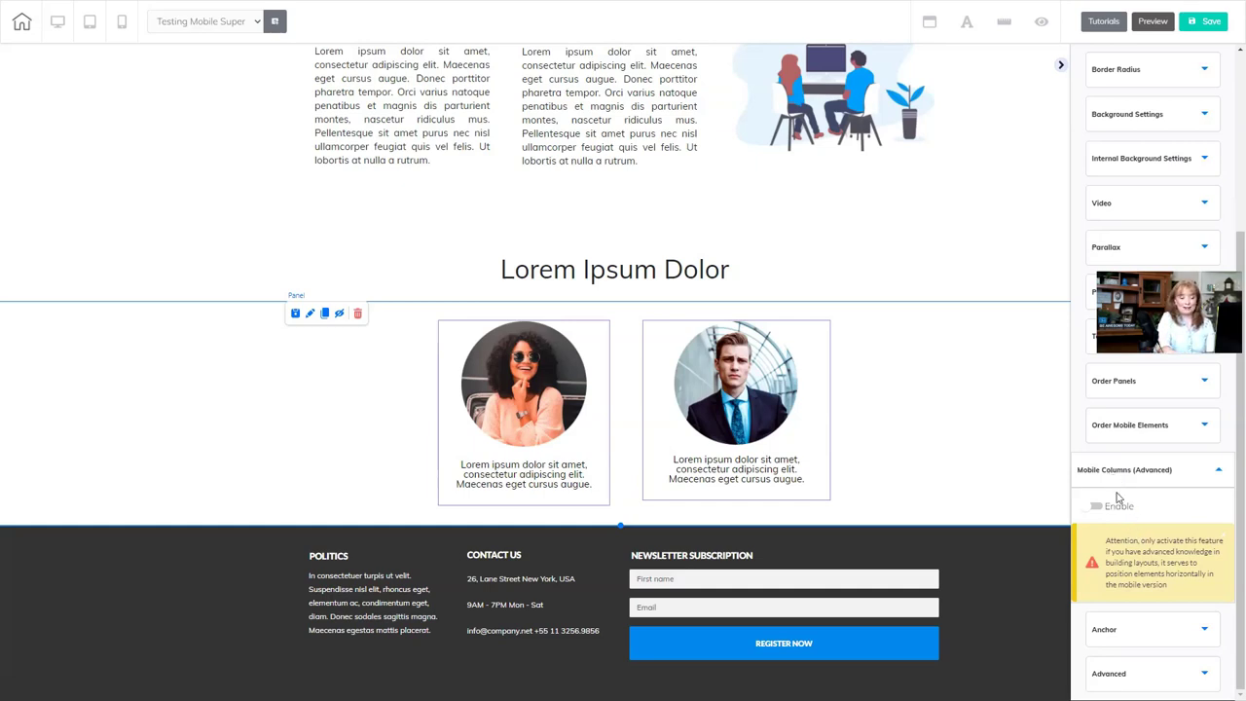
click(1095, 507)
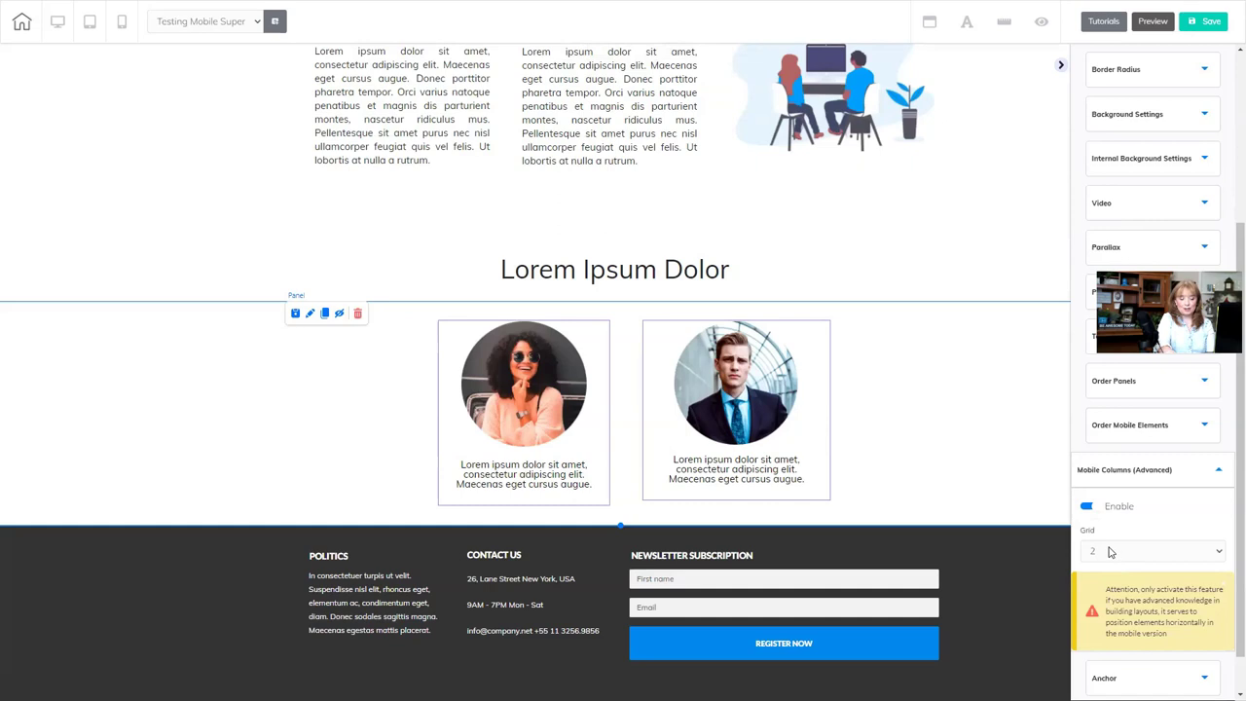
click(1111, 552)
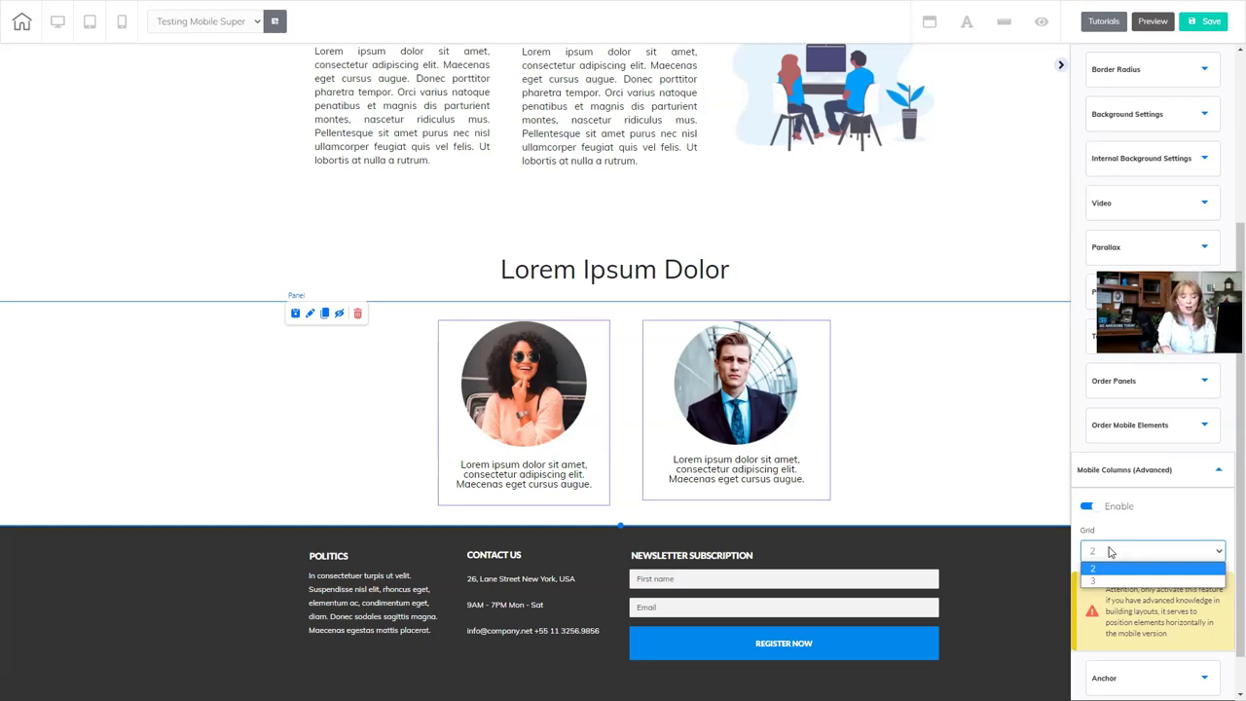
click(1109, 553)
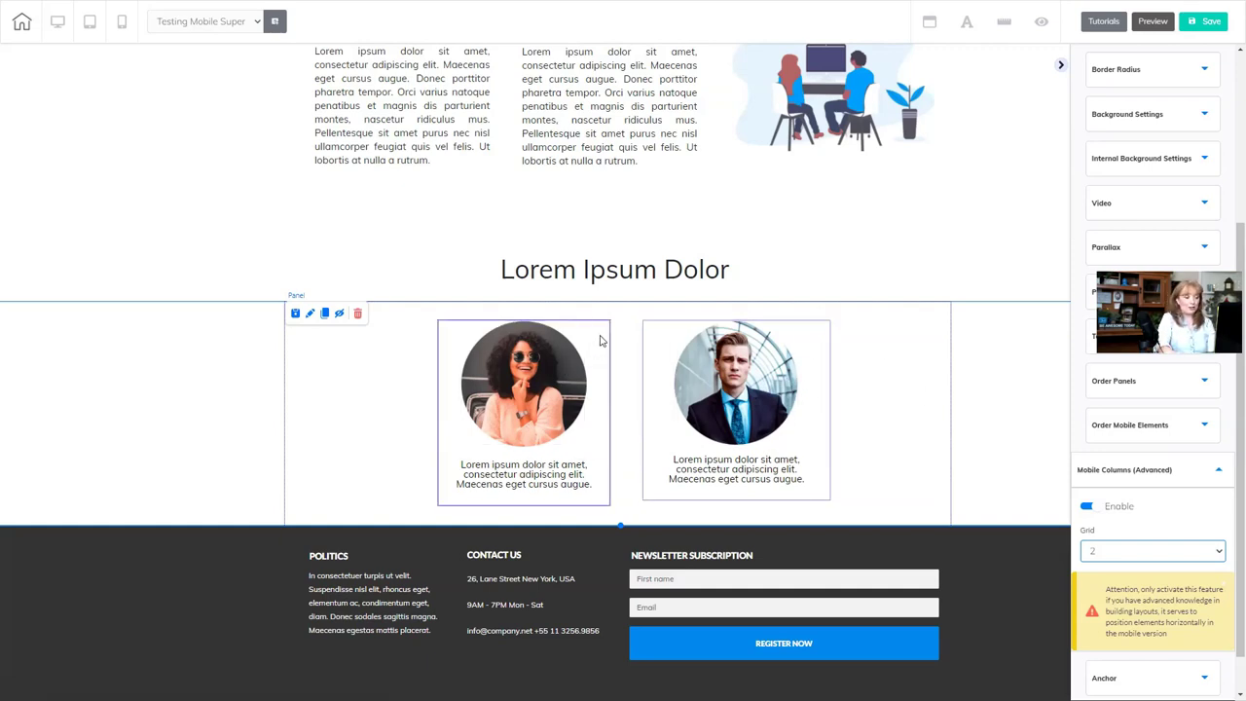
drag(598, 336, 816, 337)
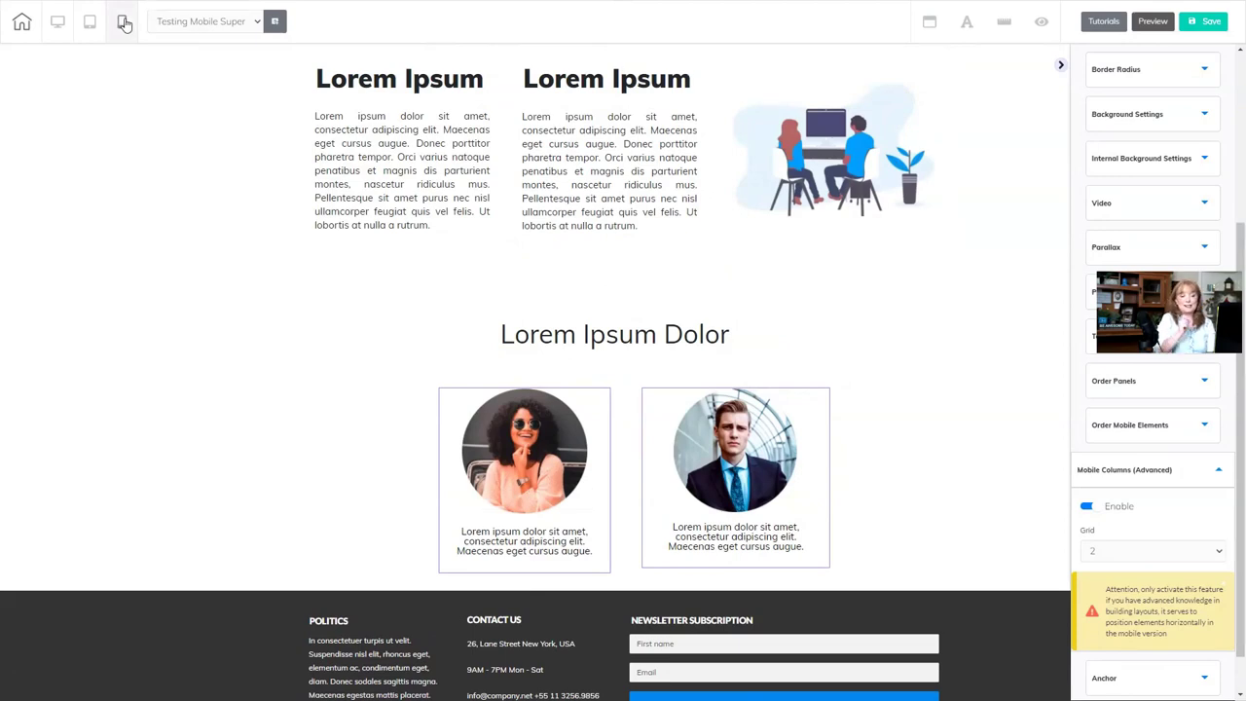
click(125, 24)
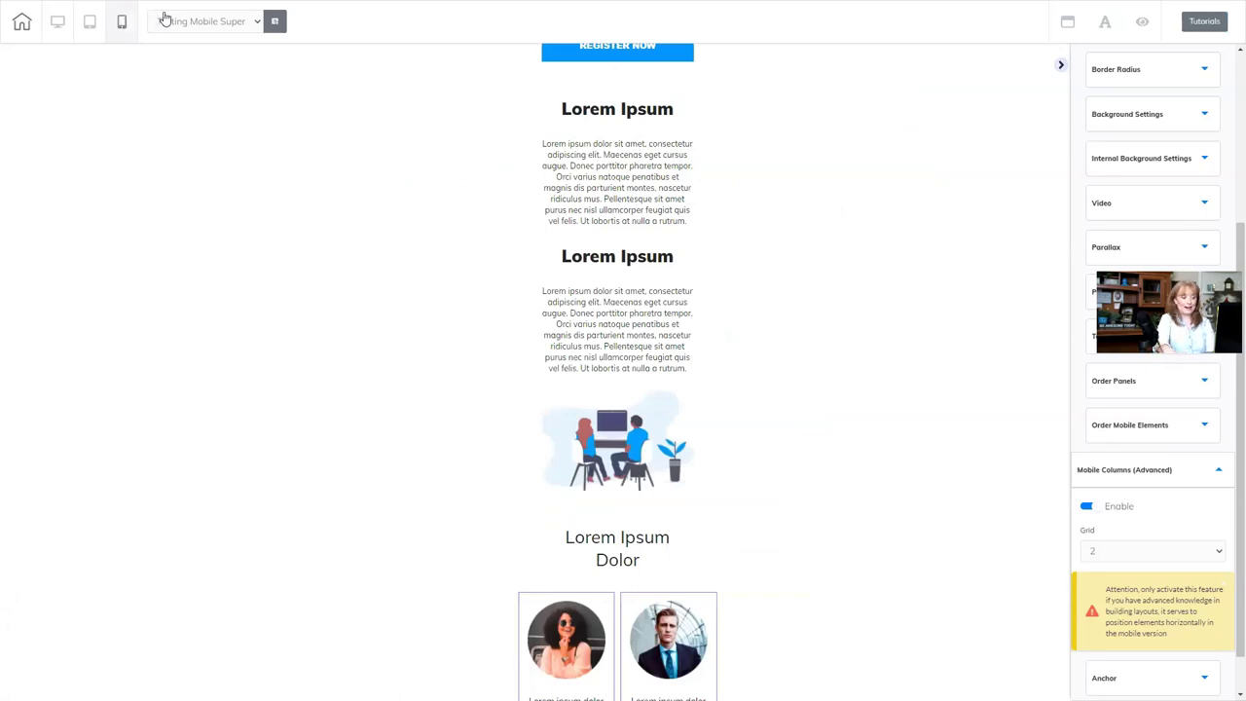
scroll(794, 422, down, 1)
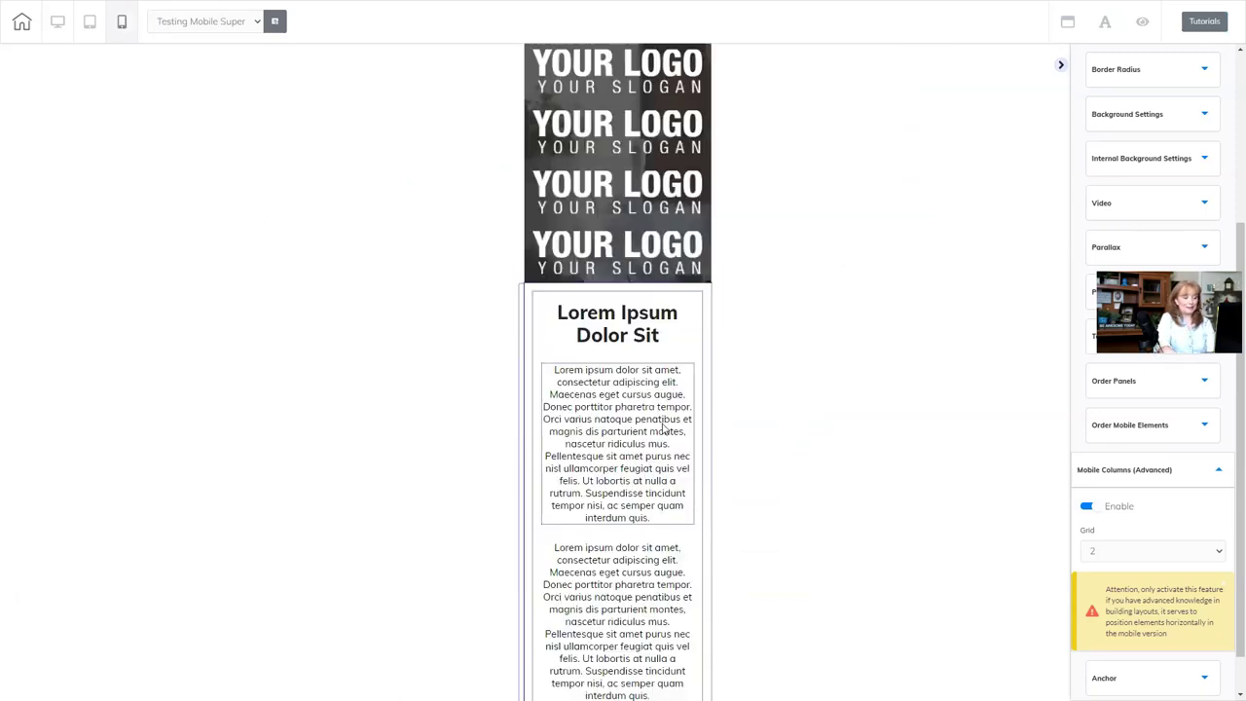
scroll(712, 406, down, 2)
scroll(743, 442, down, 5)
scroll(743, 442, down, 3)
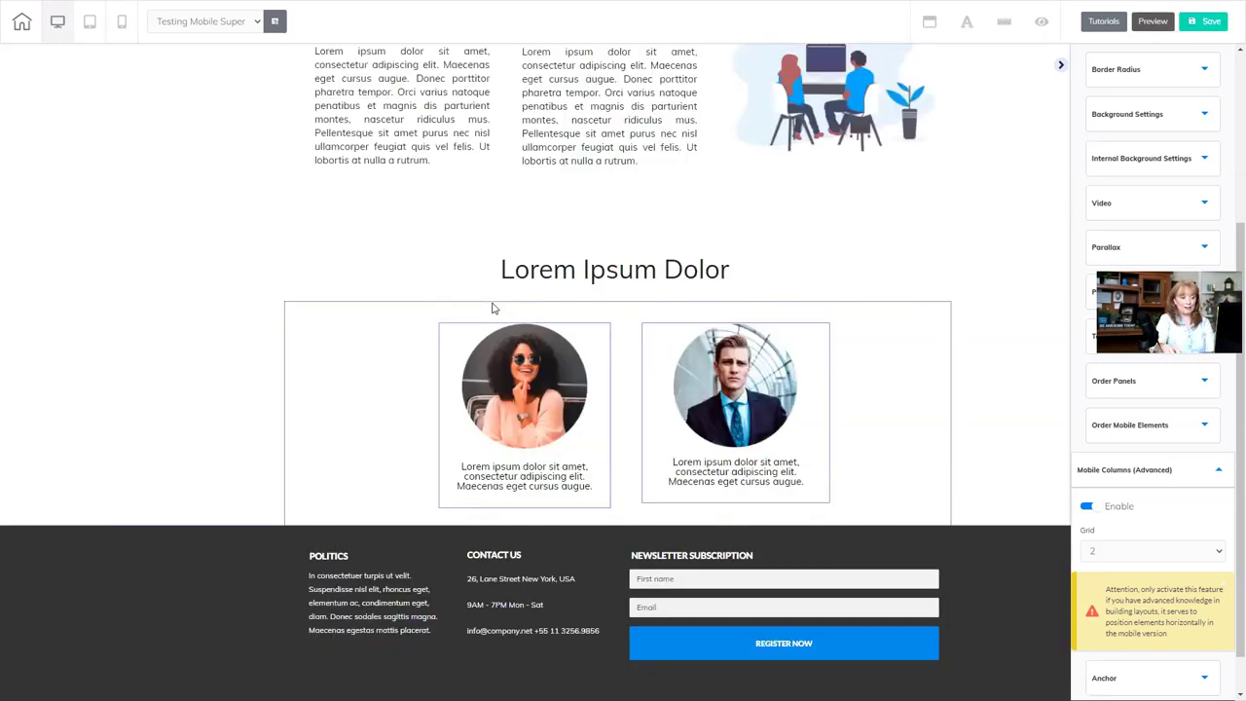
Clone the woman's profile box into the row and space the three boxes evenly across the panel
click(596, 331)
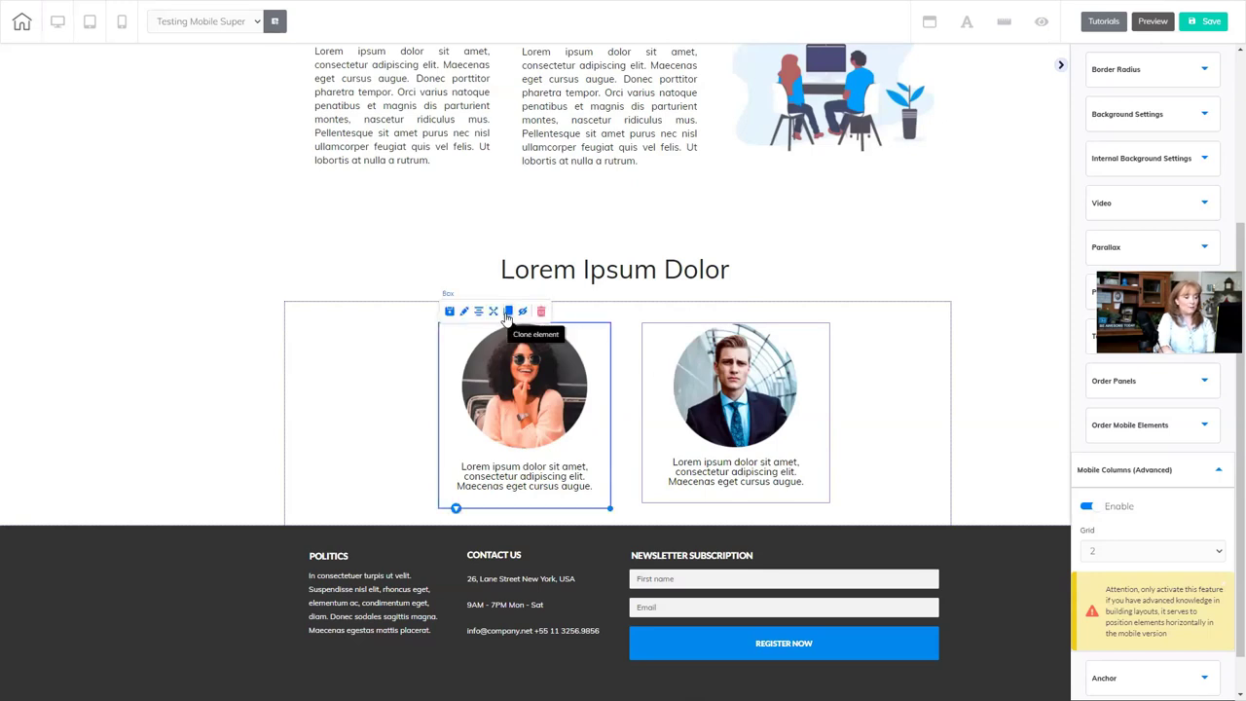
mouse_move(608, 336)
mouse_down()
mouse_move(798, 363)
mouse_move(999, 337)
mouse_up()
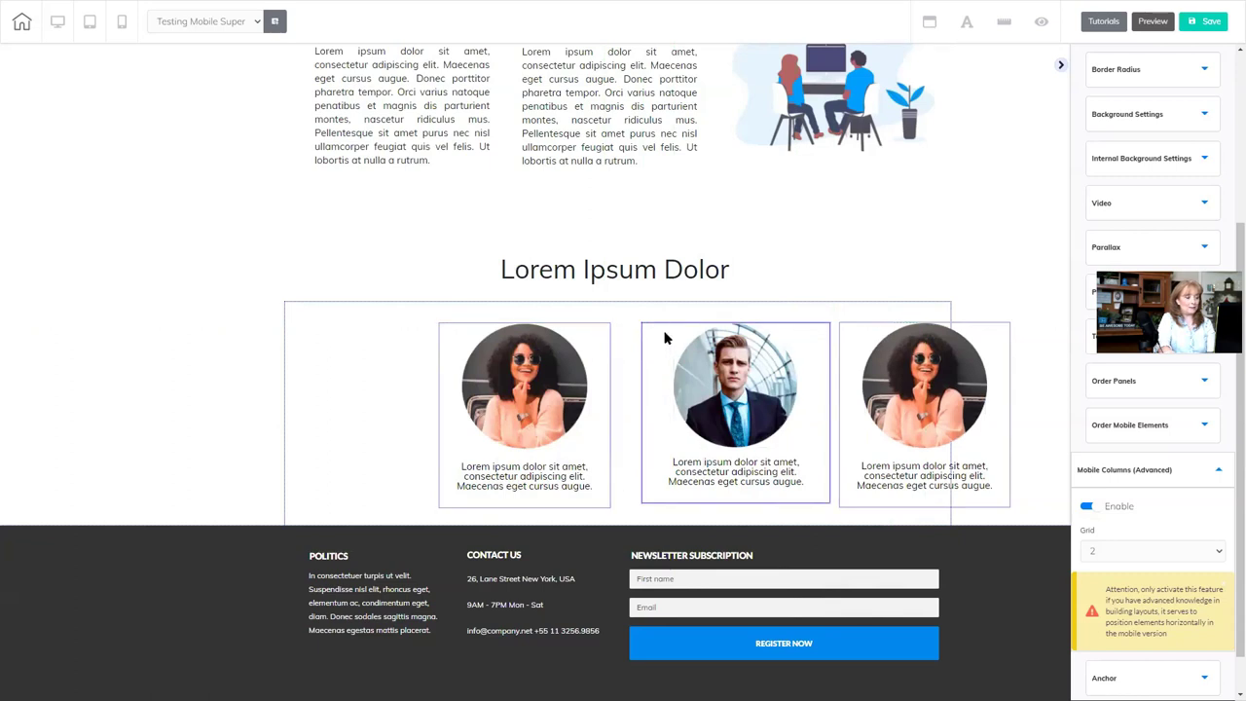
mouse_move(605, 335)
mouse_down()
mouse_move(454, 334)
mouse_move(500, 340)
mouse_up()
drag(814, 330, 729, 336)
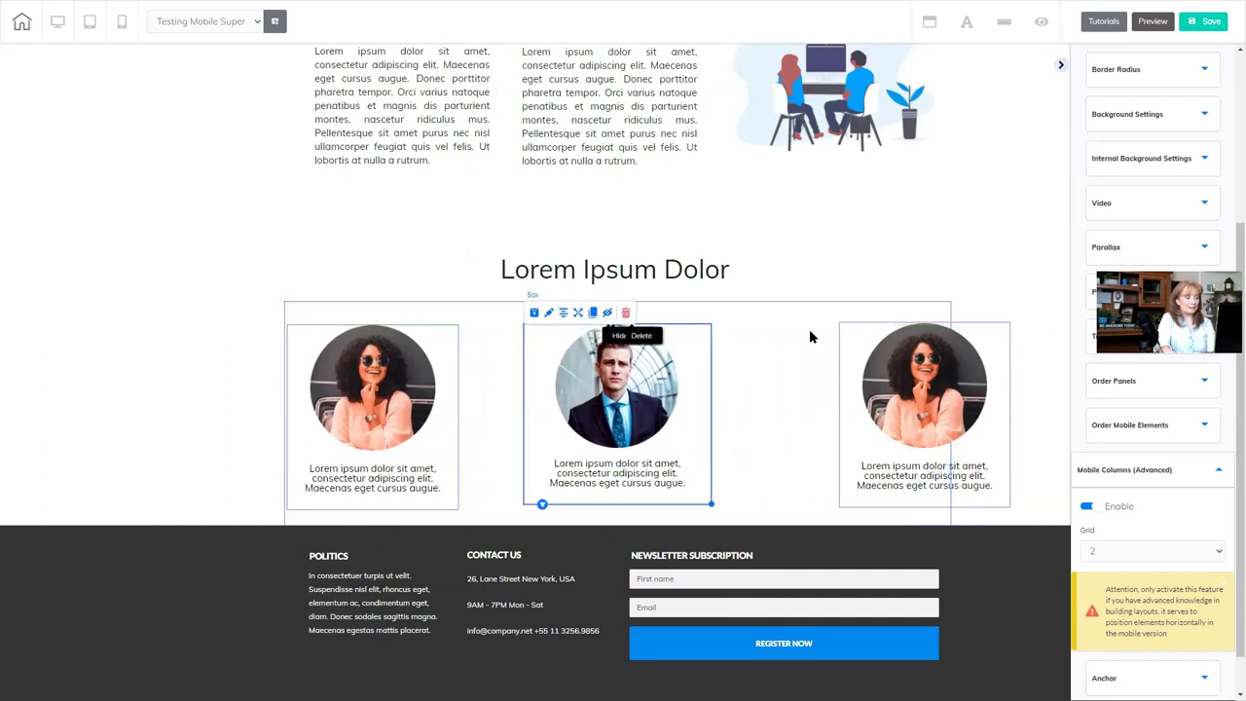
drag(988, 328, 931, 327)
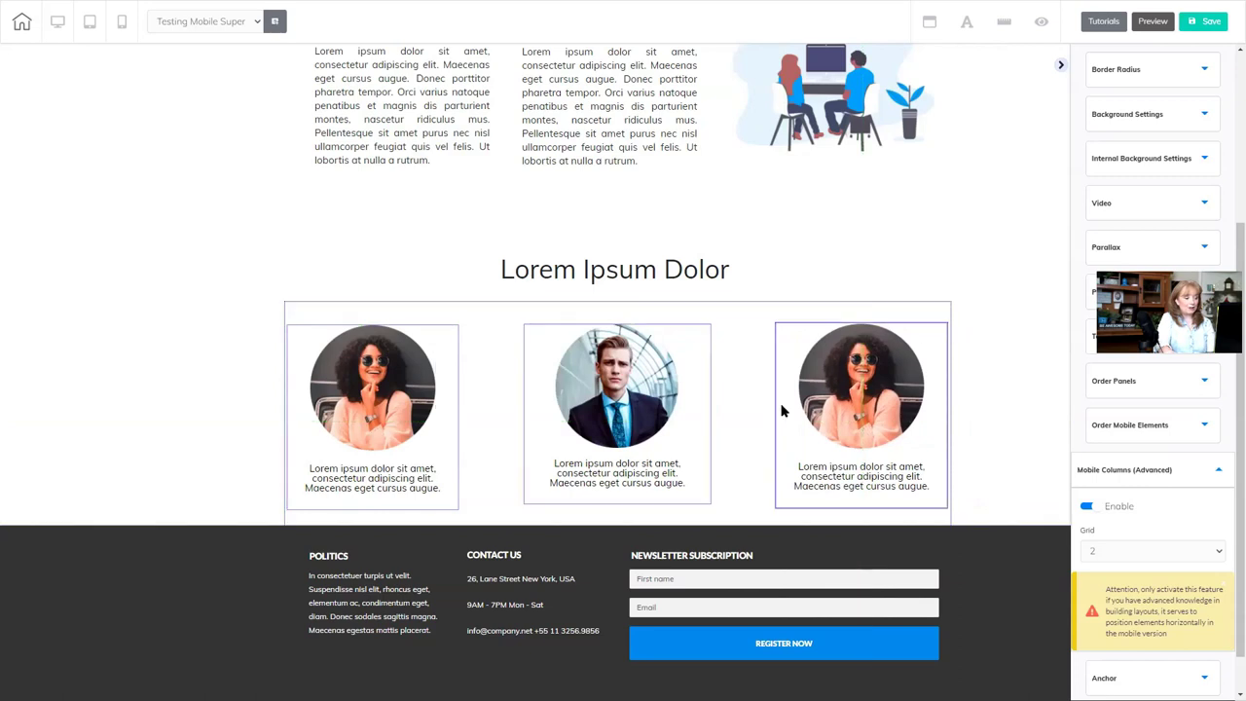
drag(454, 351, 452, 337)
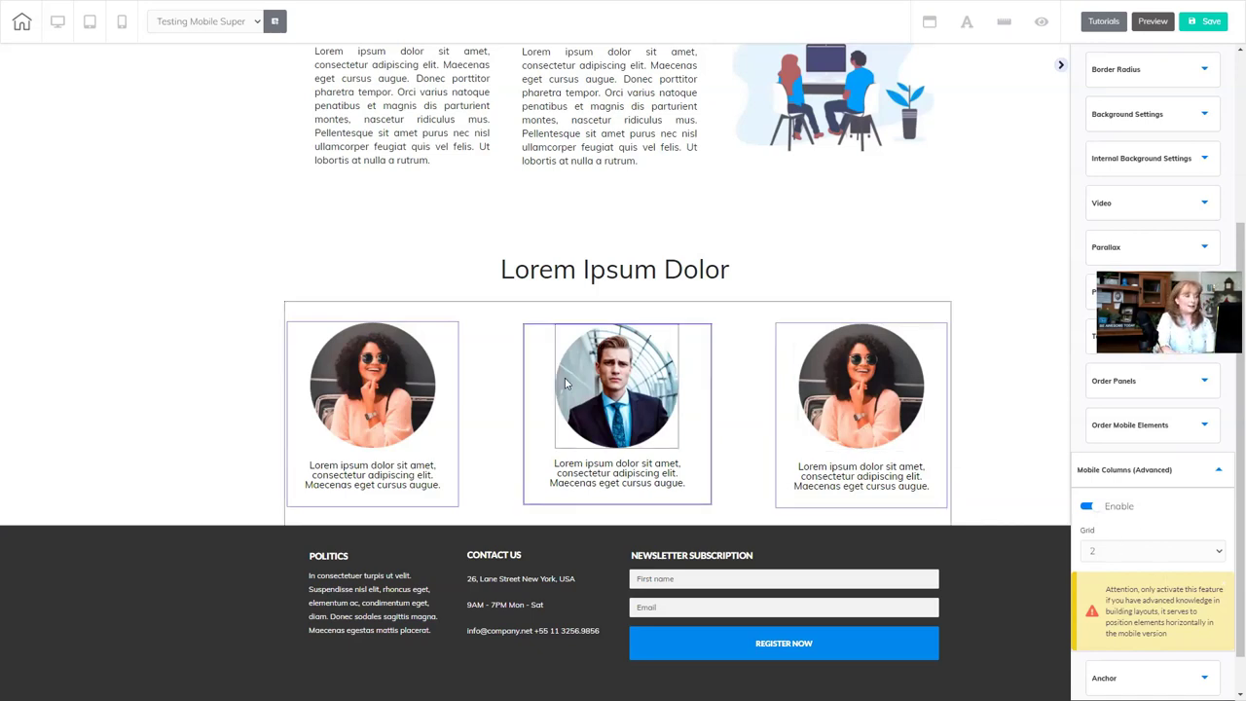
click(122, 22)
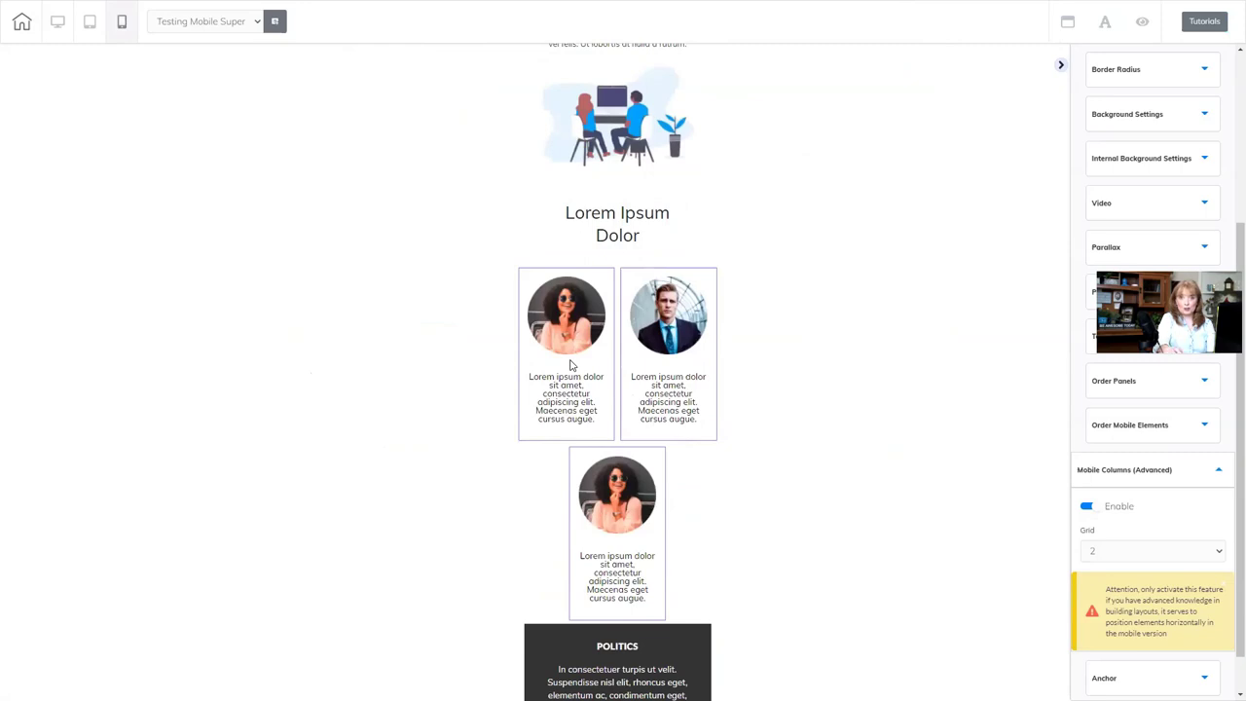
scroll(572, 366, up, 5)
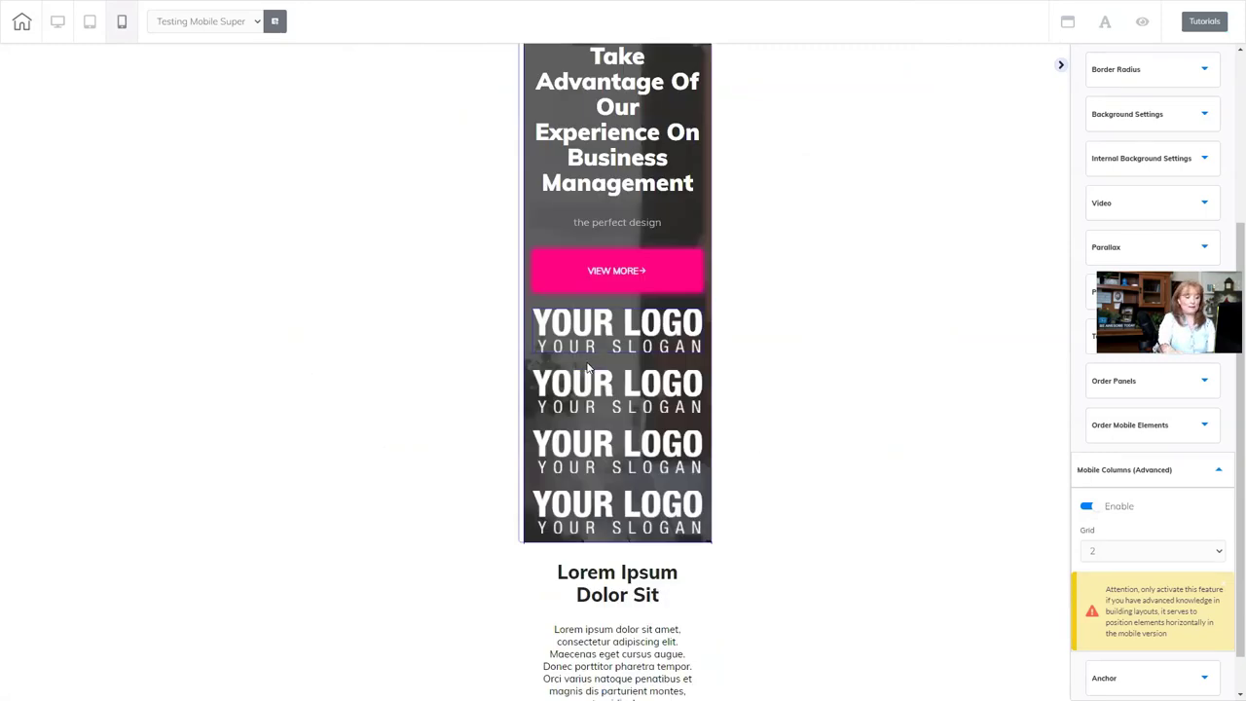
scroll(584, 368, down, 5)
scroll(690, 479, down, 5)
scroll(692, 486, down, 5)
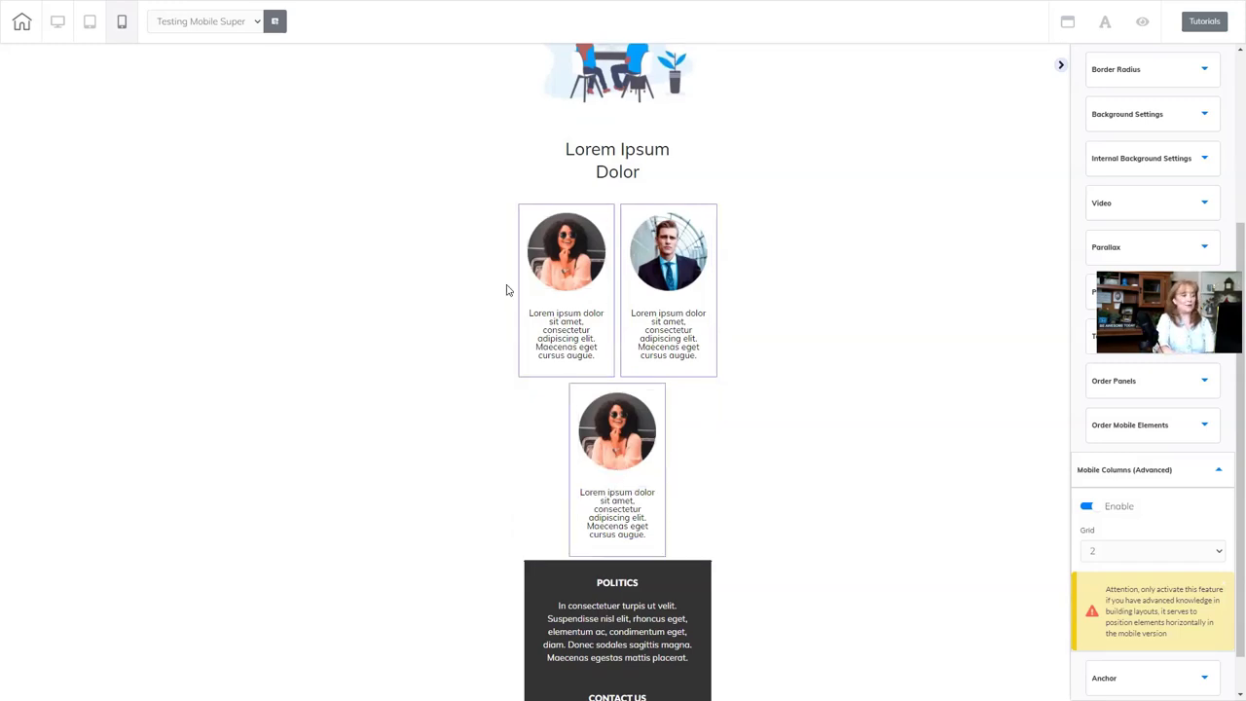
click(69, 39)
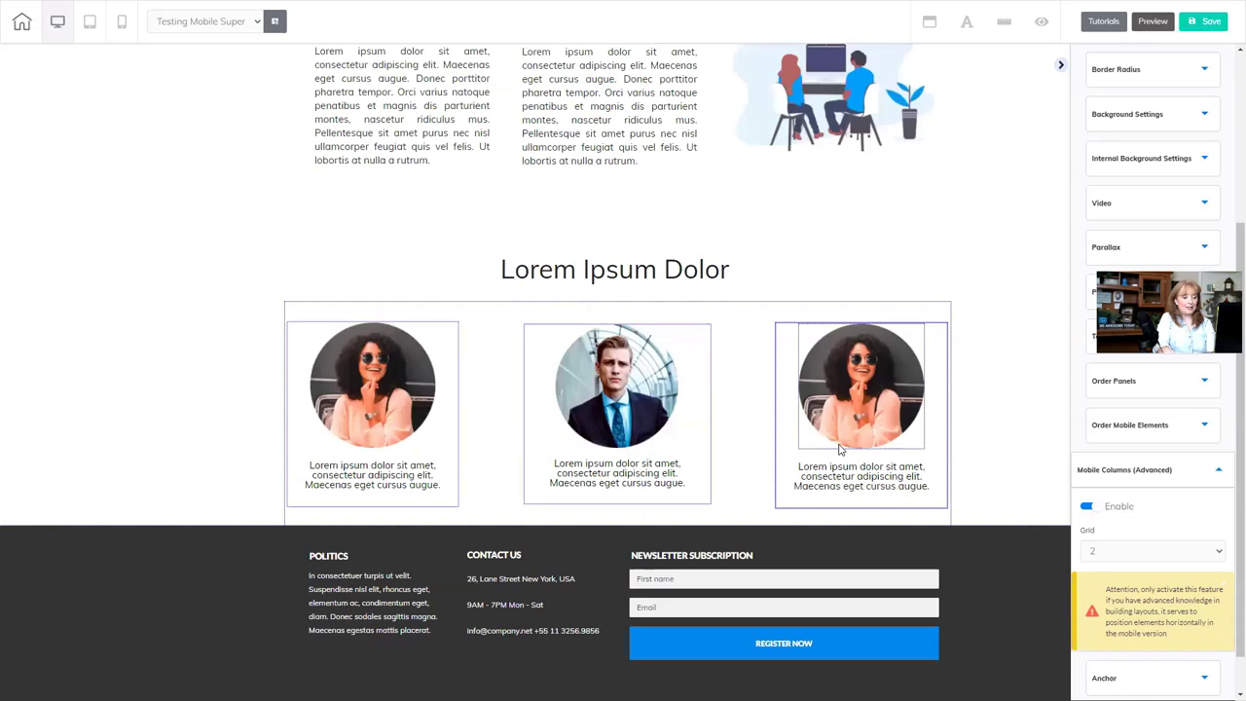
Change the Mobile Columns Grid dropdown from 2 to 3
key(Down)
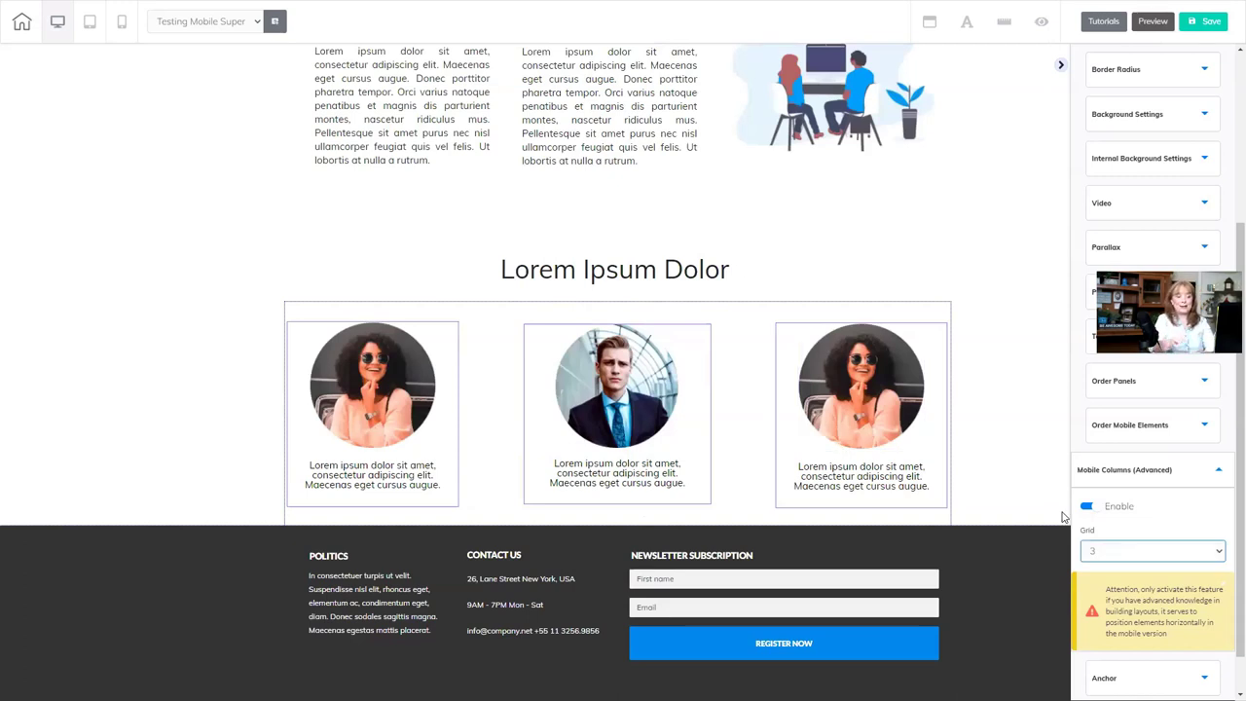
Preview the page at mobile width and scroll to the three side-by-side profile boxes
click(122, 21)
scroll(777, 445, down, 3)
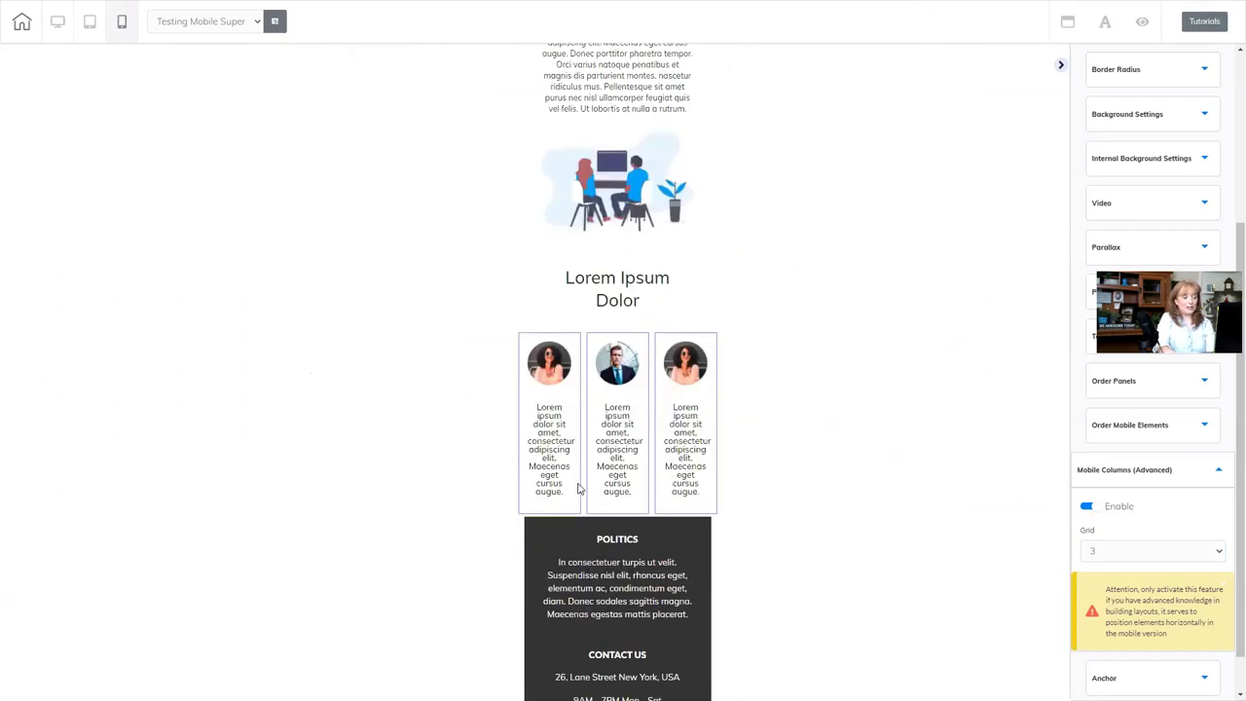
scroll(729, 470, up, 5)
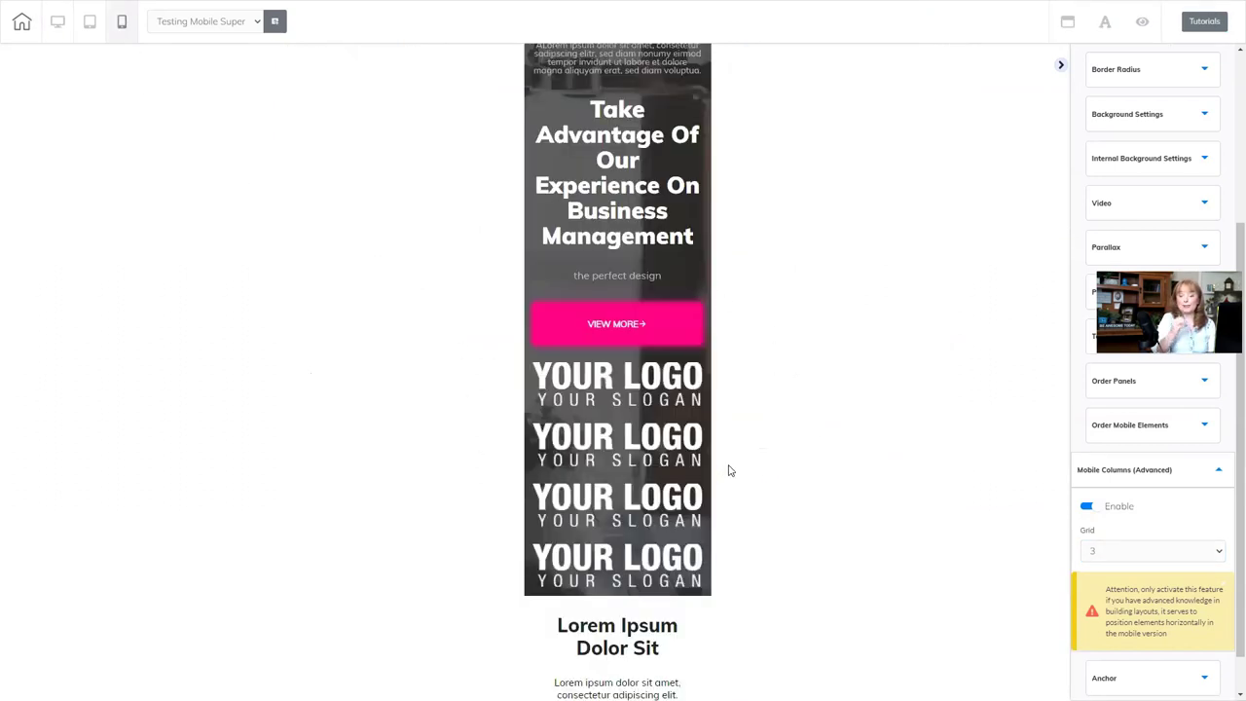
scroll(727, 451, down, 5)
scroll(758, 458, down, 3)
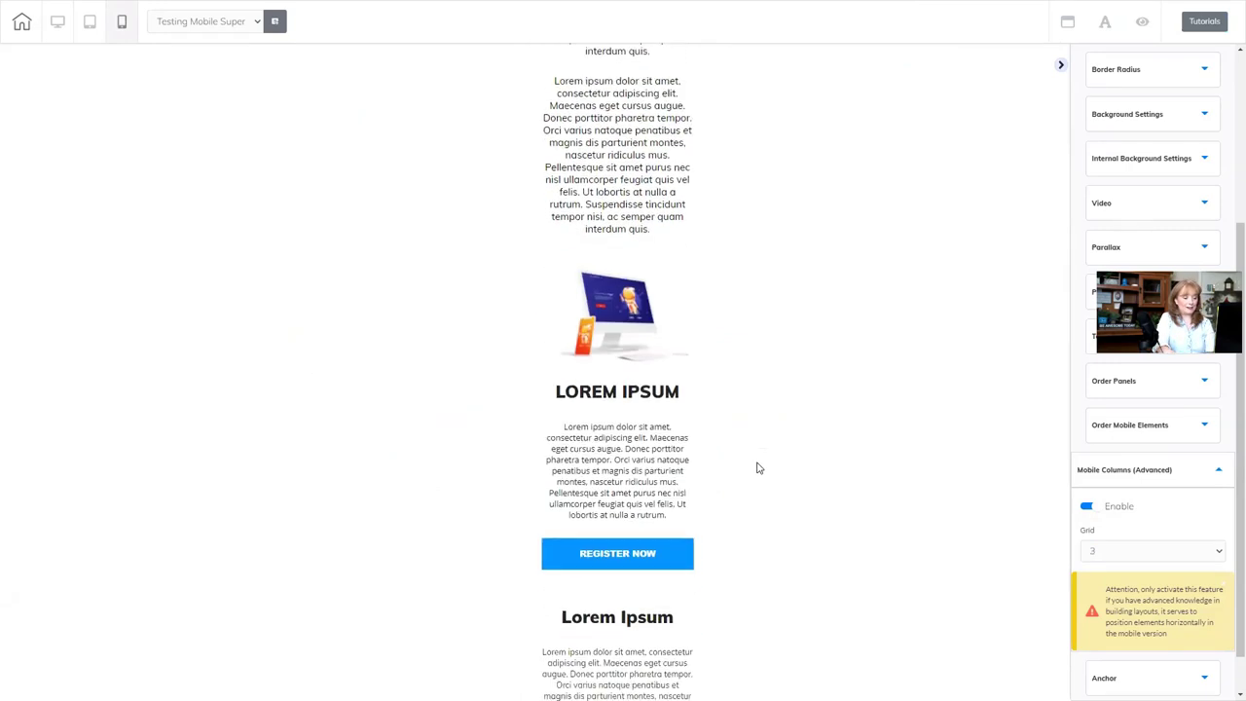
scroll(758, 458, down, 5)
scroll(757, 455, down, 3)
scroll(760, 448, up, 1)
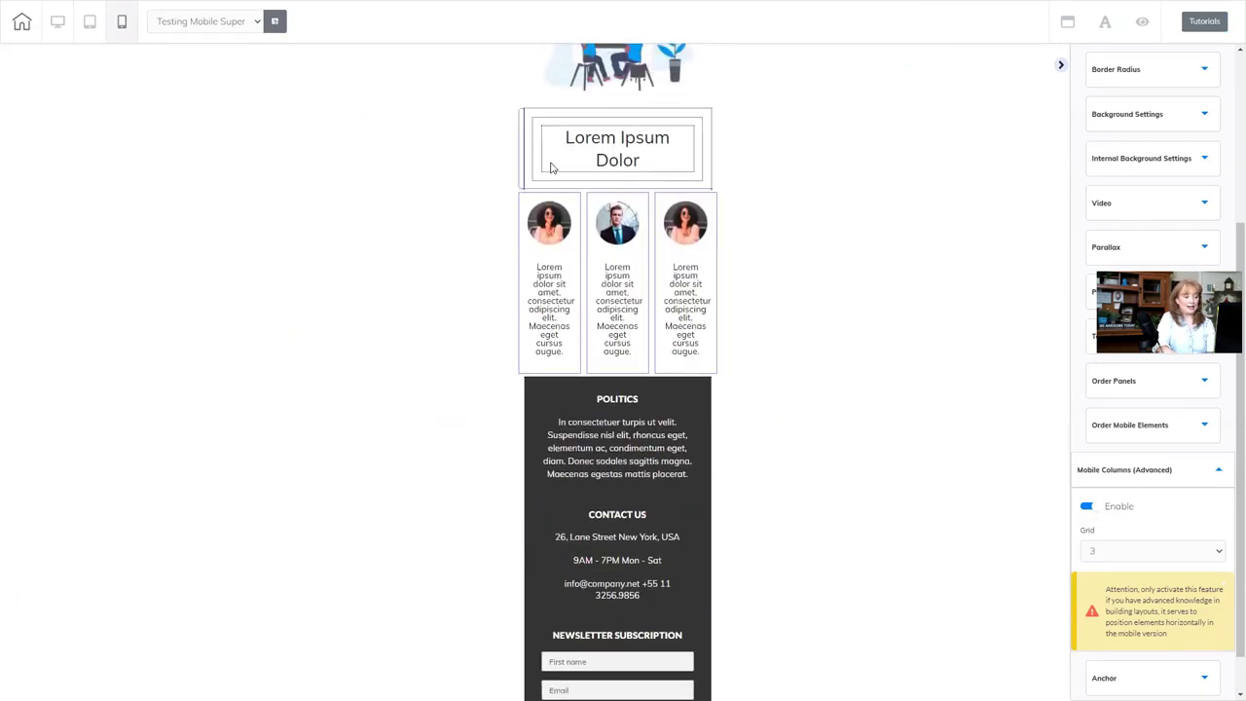